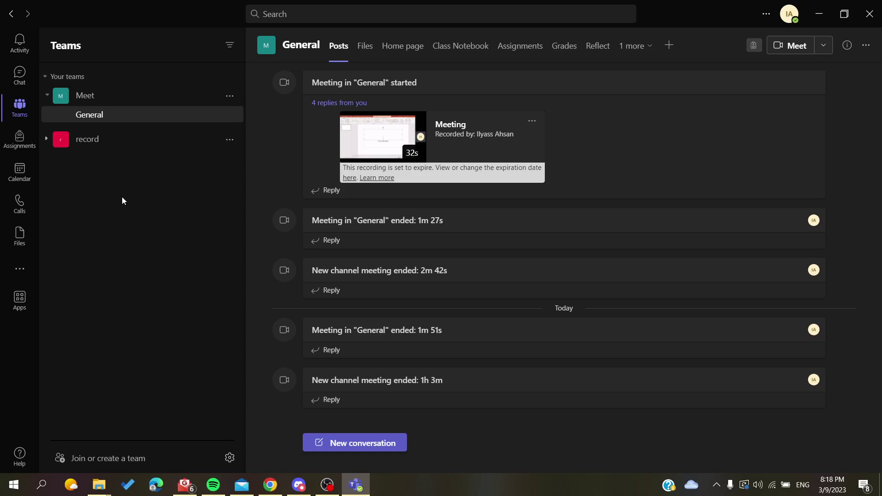
Collapse the Meet team in the left Teams list to hide its General channel.
click(104, 102)
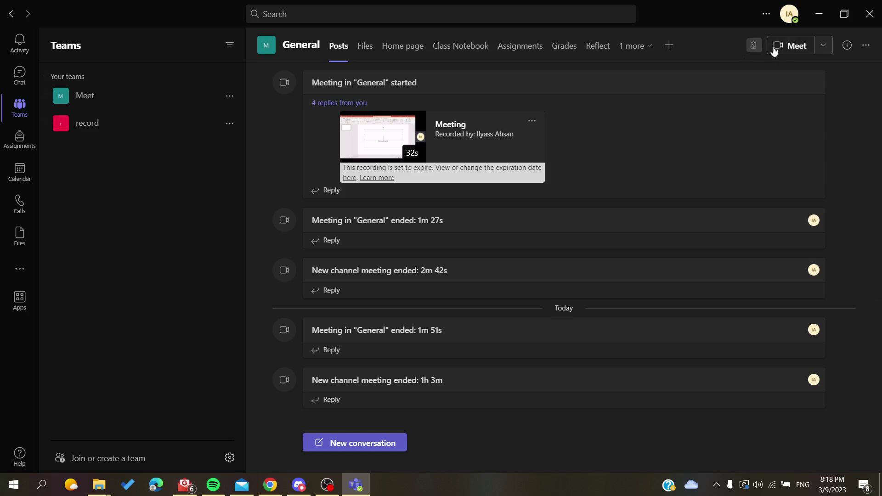
Start a General channel meeting and join it with the current audio settings.
click(792, 46)
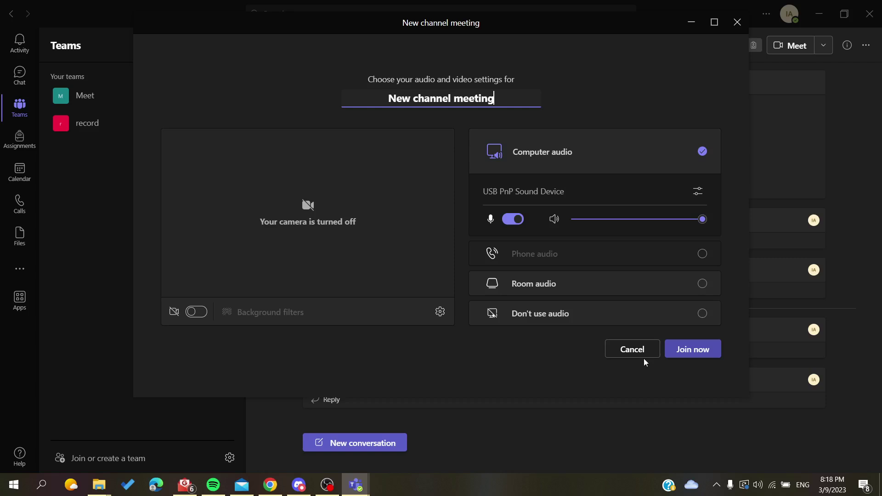
click(692, 350)
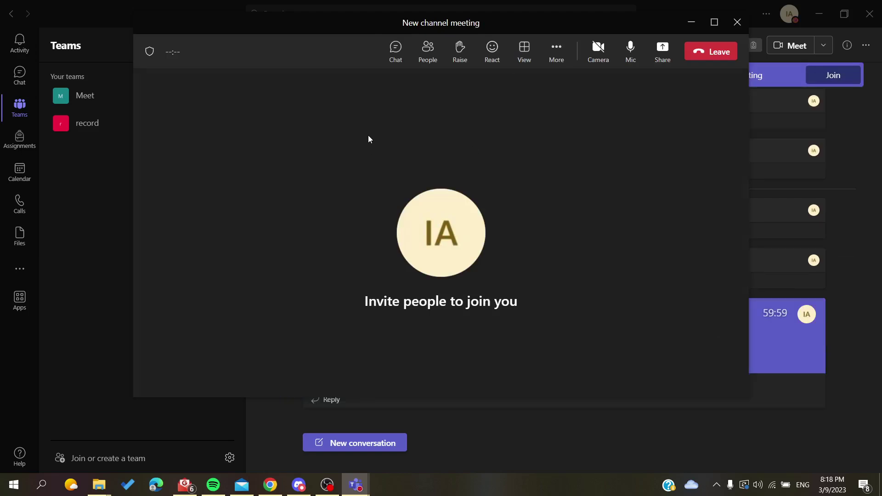
click(538, 163)
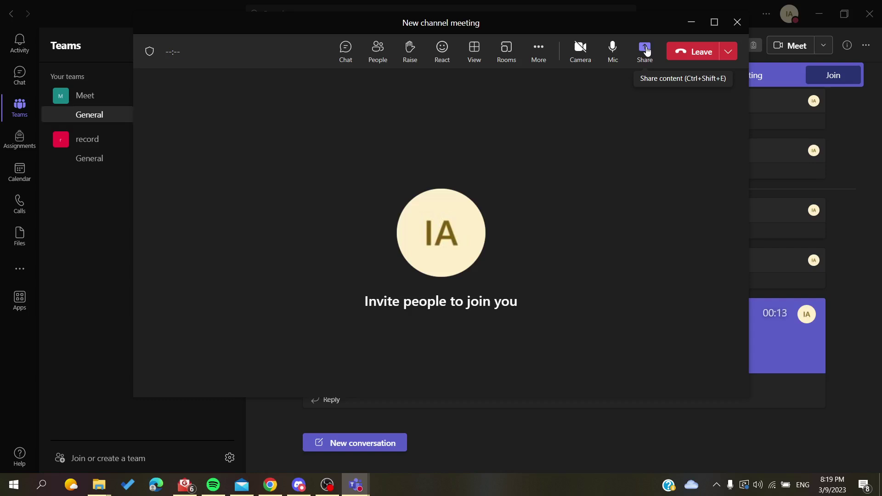
Share one chosen open window, rather than the whole screen, in the meeting.
click(645, 50)
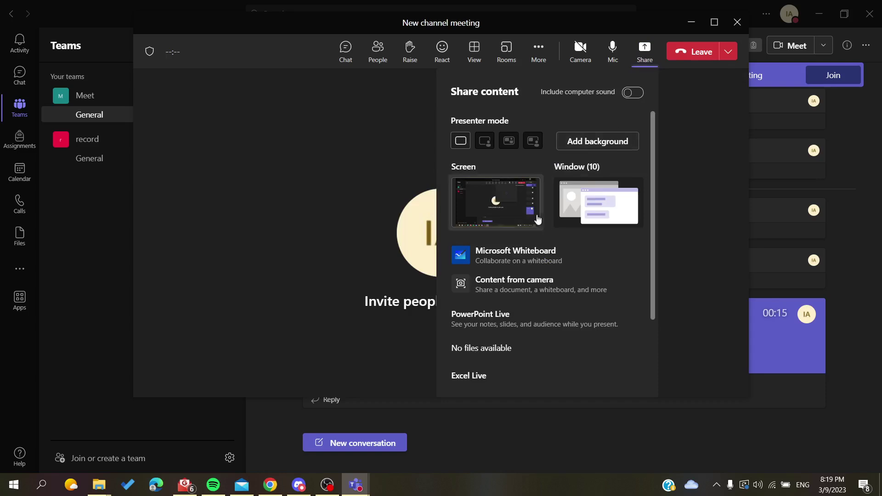
click(590, 204)
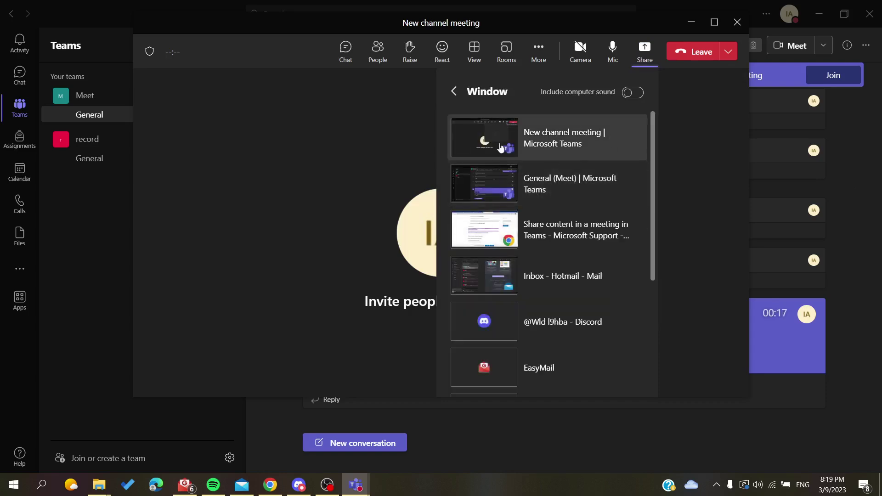
click(486, 151)
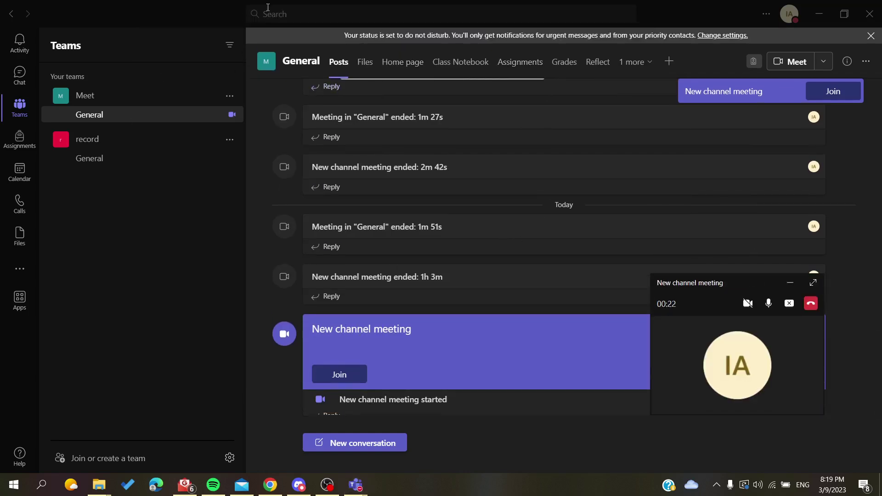
Expand the mini meeting view, move it lower, and return it in front of the channel.
click(724, 369)
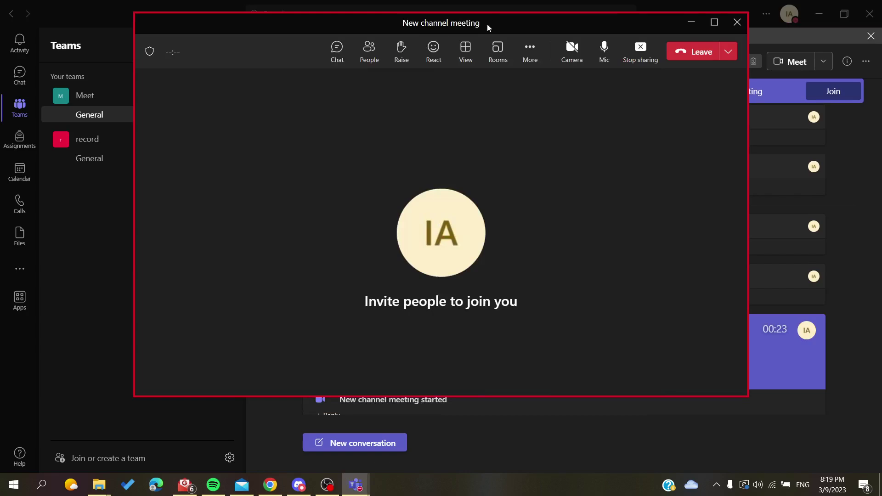
click(367, 490)
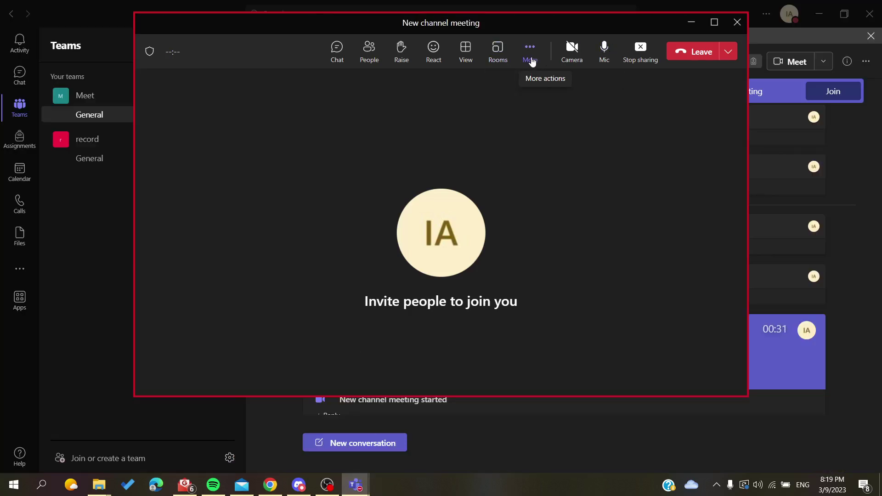
drag(557, 16, 506, 150)
click(441, 14)
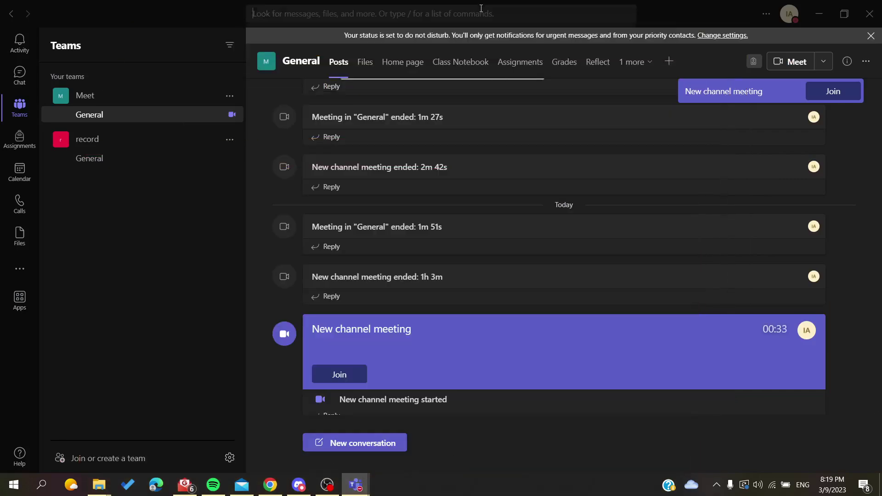
click(604, 101)
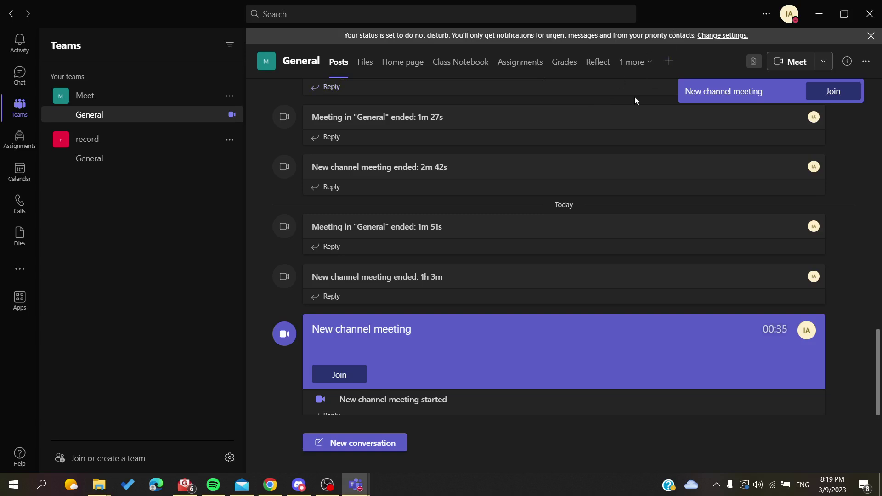
key(alt+Tab)
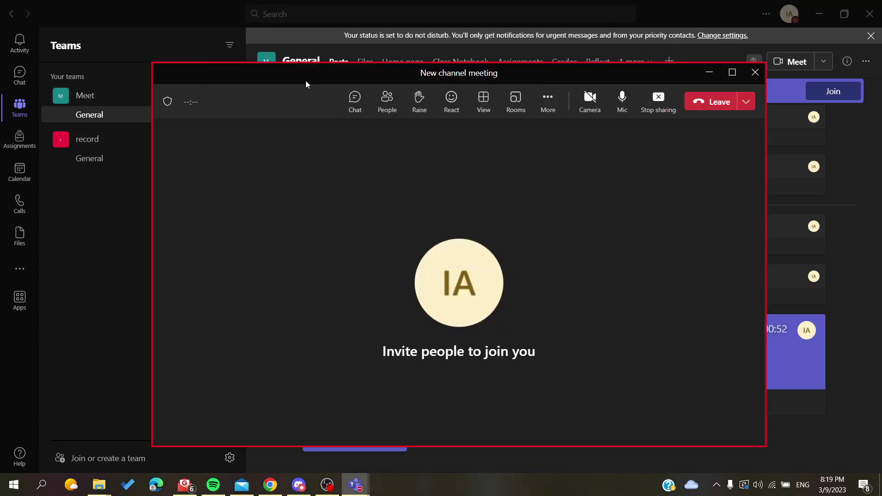
Maximize the meeting window and activate it so the Give control toolbar appears.
click(732, 72)
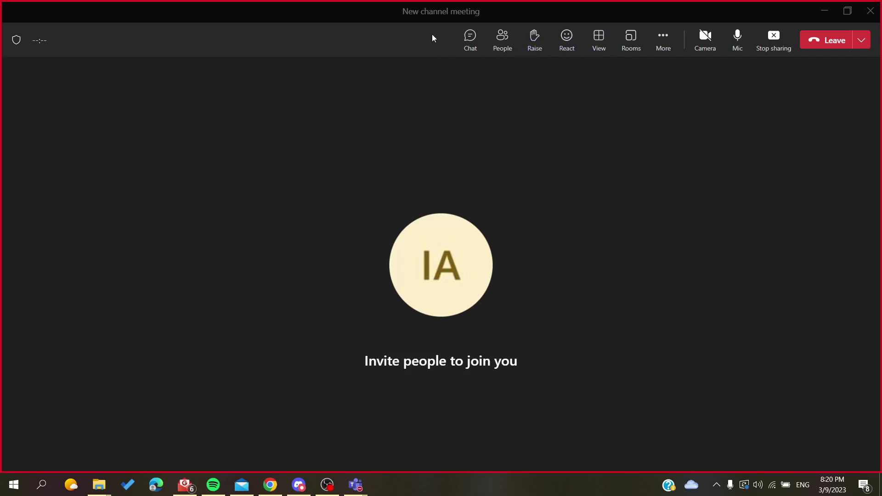
click(451, 40)
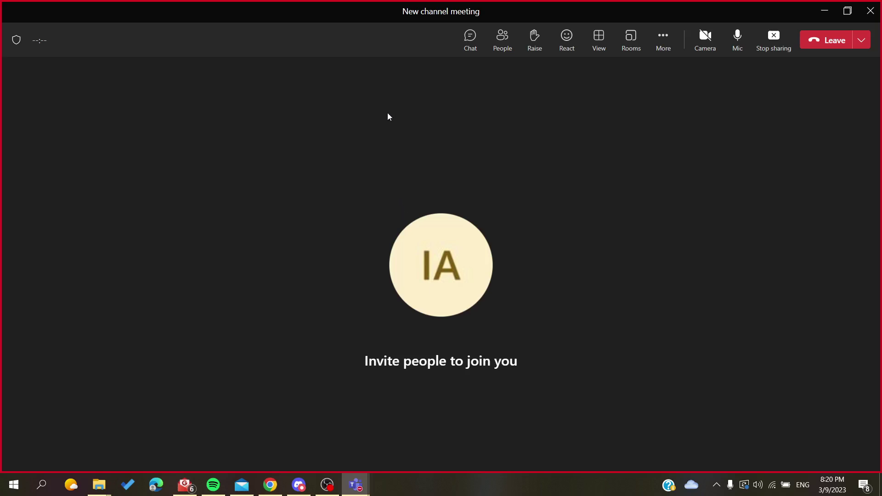
mouse_move(441, 4)
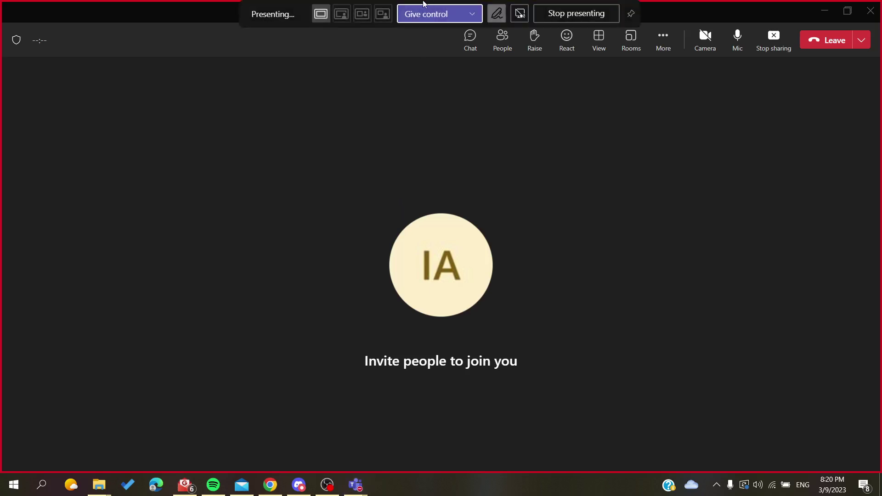
Unpin the presenter toolbar so it auto-hides over the full-screen meeting.
click(631, 16)
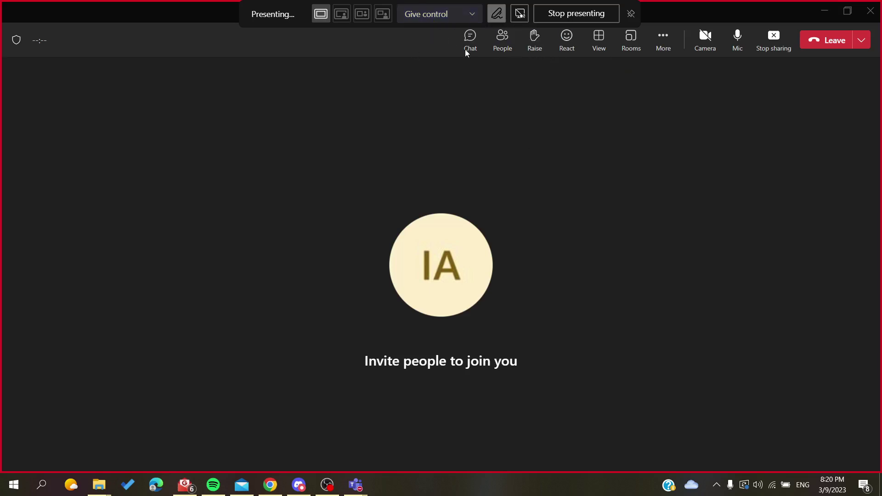
Stop presenting the window, then end the meeting for everyone and confirm.
click(551, 17)
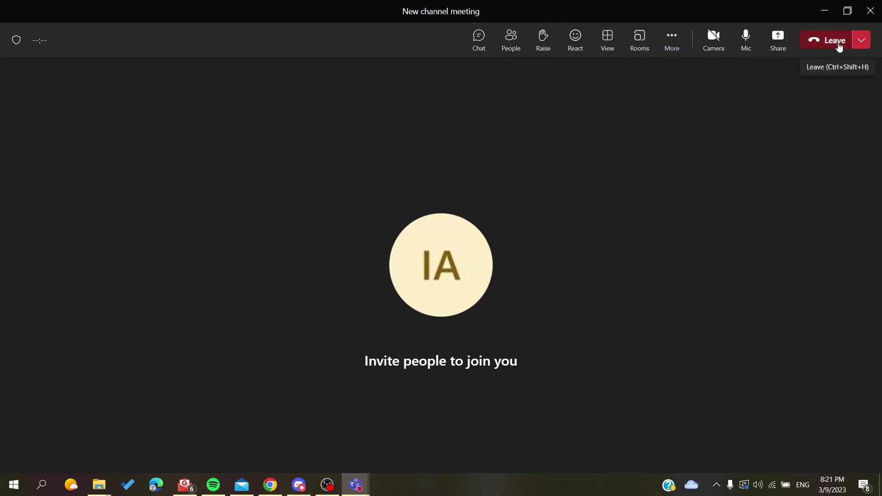
click(859, 47)
click(830, 80)
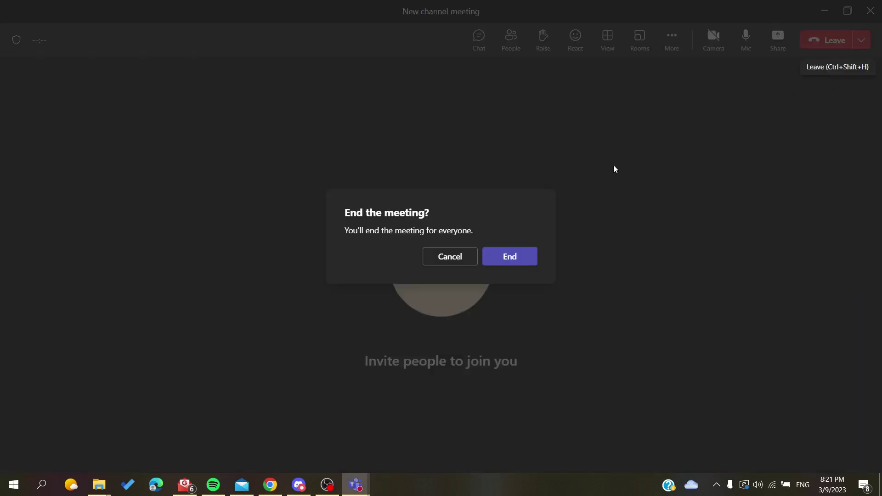
click(527, 260)
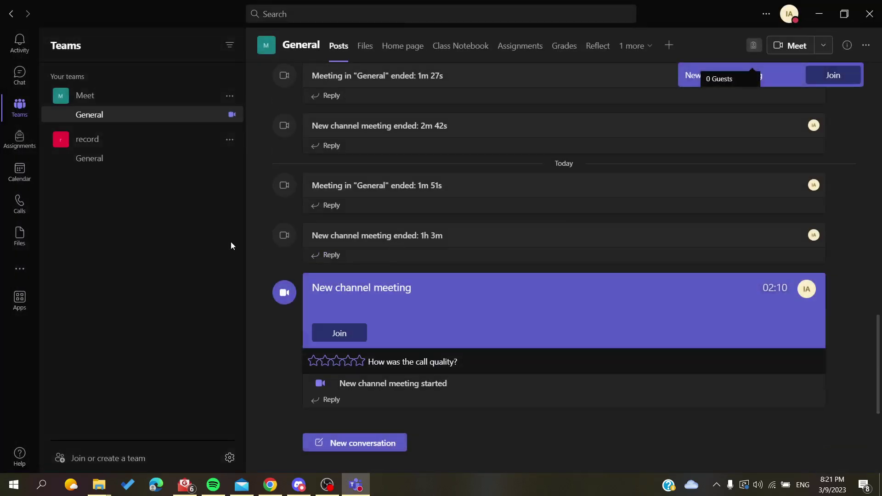